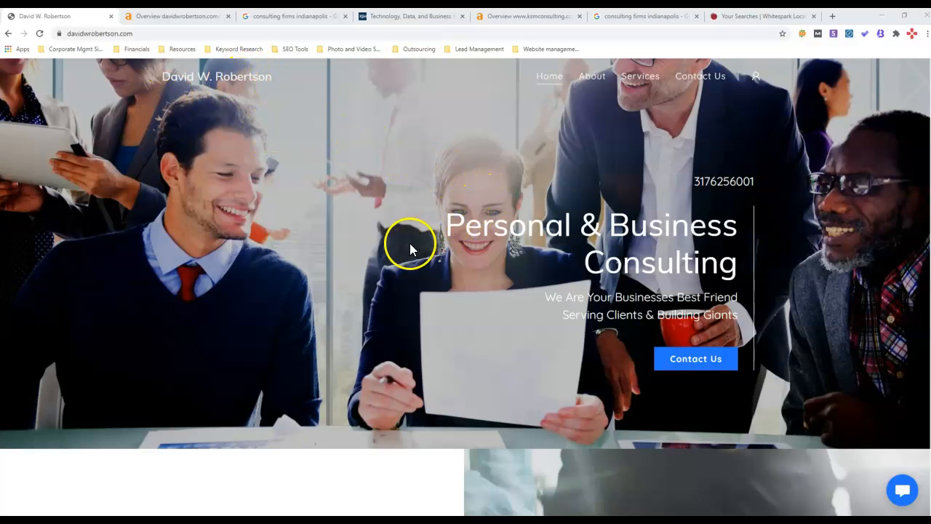
# - Review the personal and business consulting homepage down to its events section, and view the site's Ahrefs backlink overview
pyautogui.scroll(-4, 463, 200)
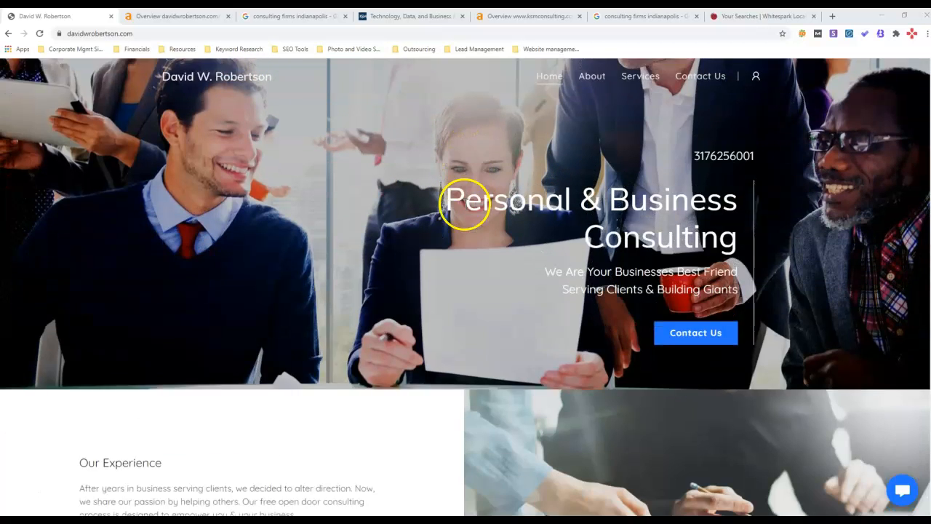
pyautogui.scroll(3, 310, 233)
pyautogui.scroll(-5, 333, 243)
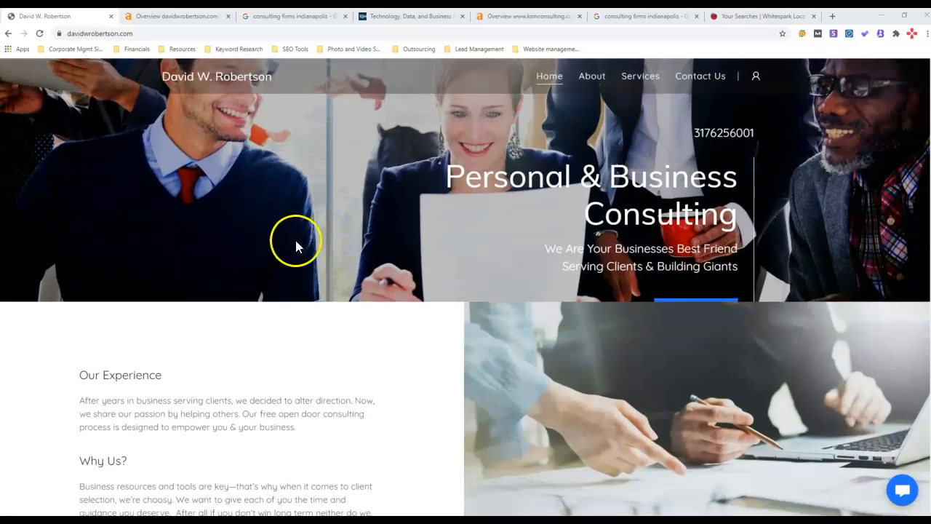
pyautogui.scroll(-6, 318, 279)
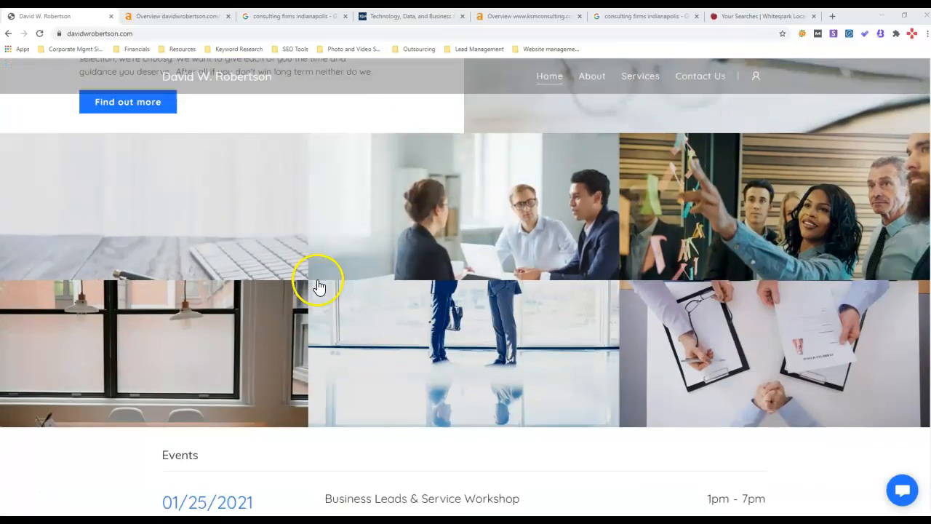
pyautogui.scroll(8, 315, 291)
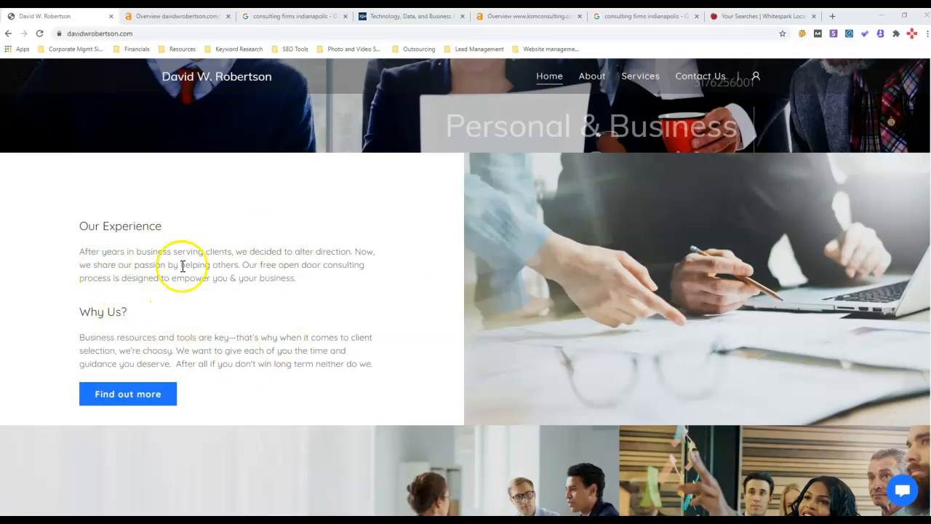
pyautogui.scroll(5, 254, 324)
pyautogui.scroll(-12, 247, 339)
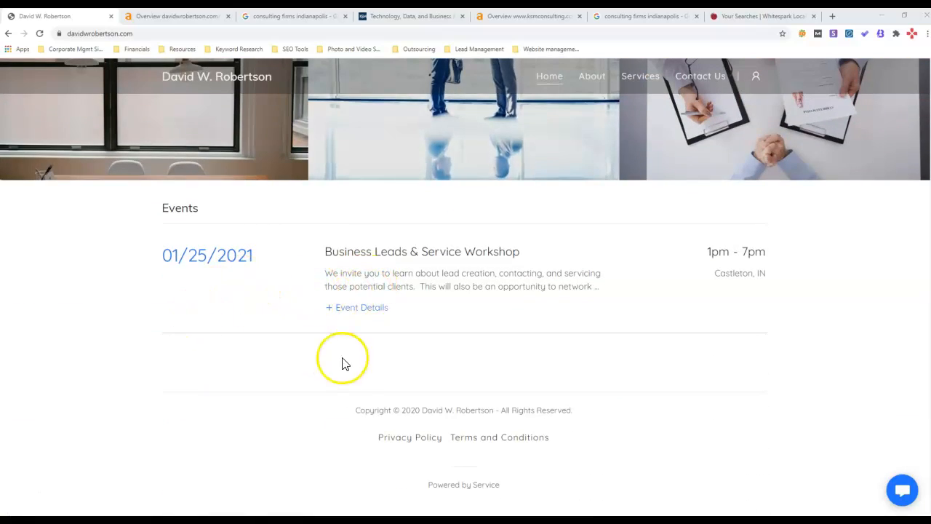
pyautogui.scroll(12, 364, 357)
pyautogui.scroll(1, 317, 344)
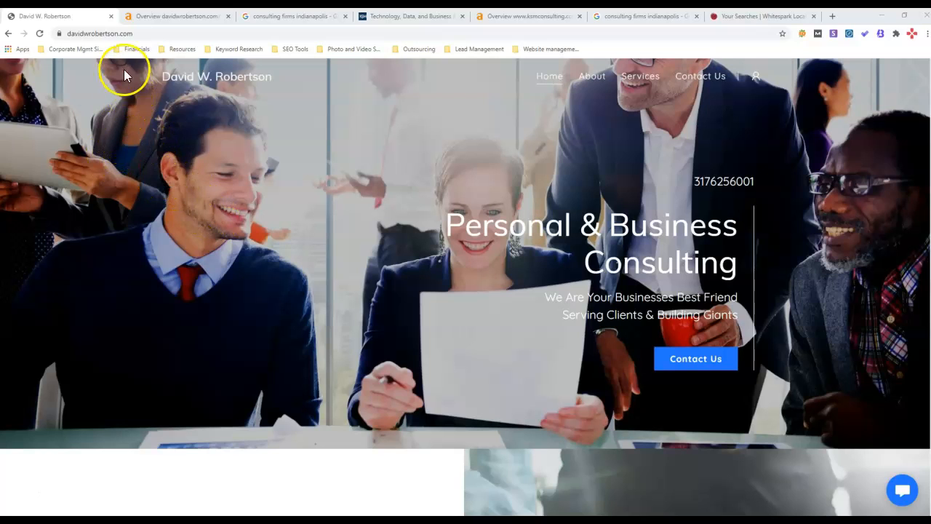
pyautogui.click(151, 18)
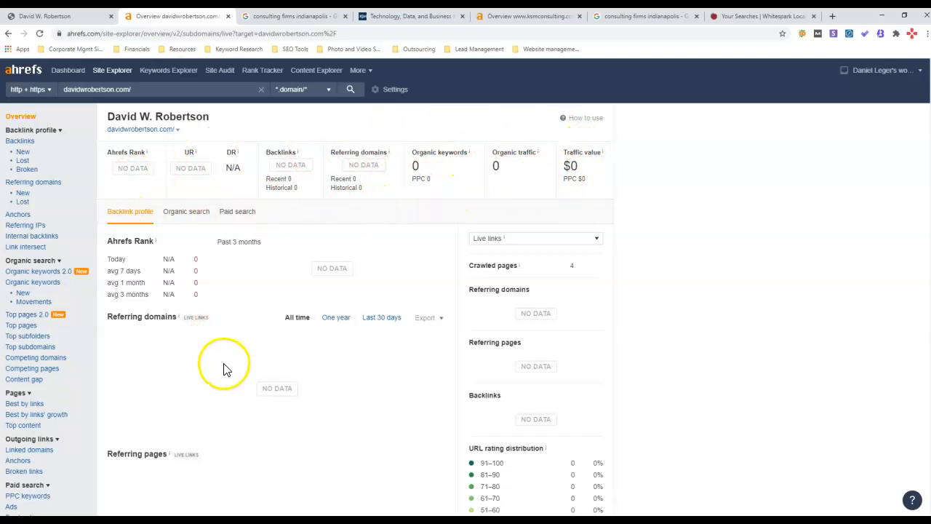
# - Examine the Google results for "consulting firms indianapolis", covering the map listings and the top organic results
pyautogui.click(282, 16)
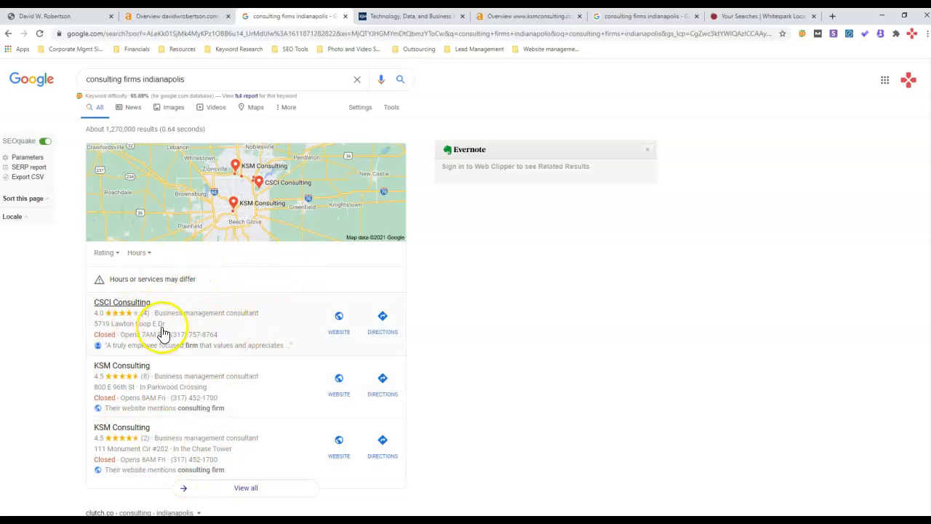
pyautogui.scroll(-3, 167, 335)
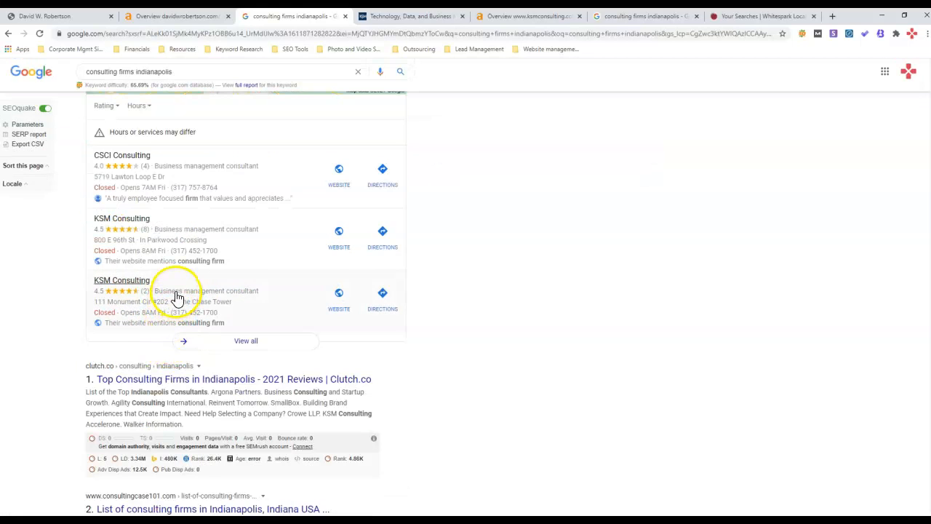
pyautogui.scroll(-3, 168, 312)
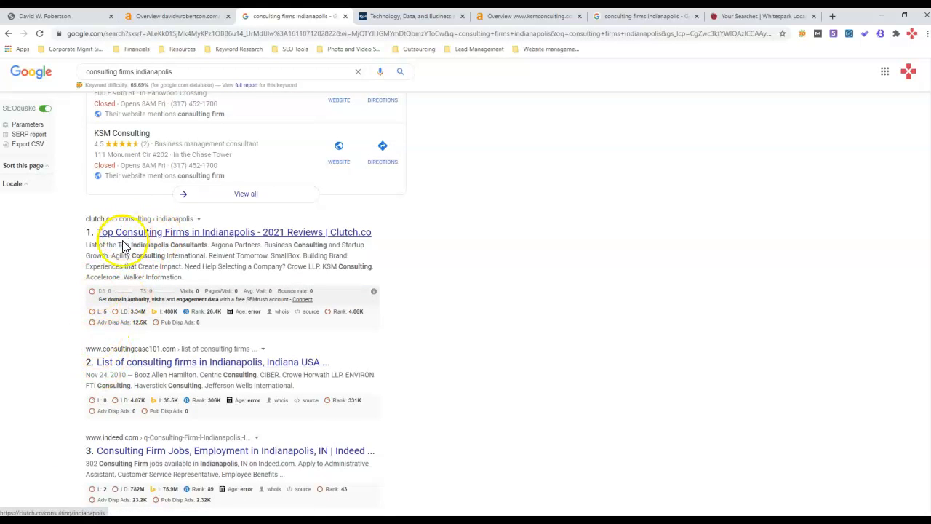
pyautogui.scroll(-2, 107, 263)
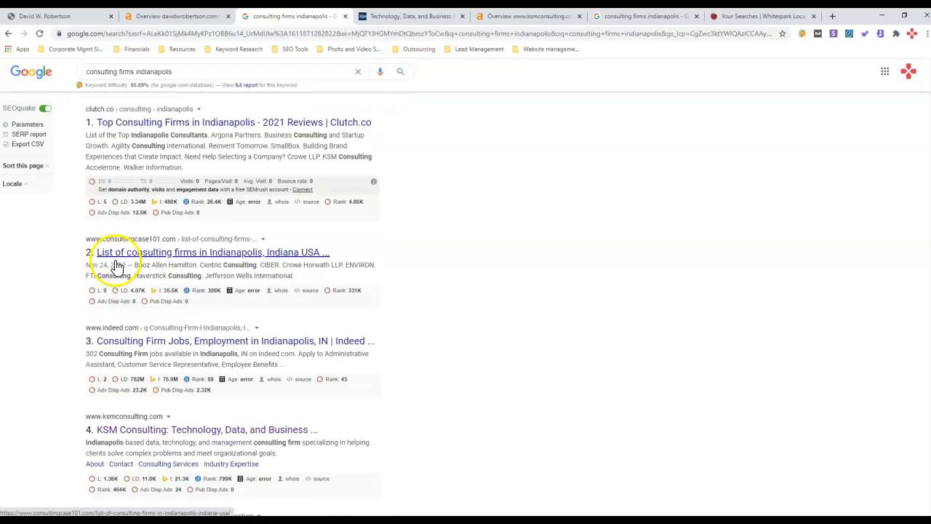
pyautogui.scroll(-1, 116, 262)
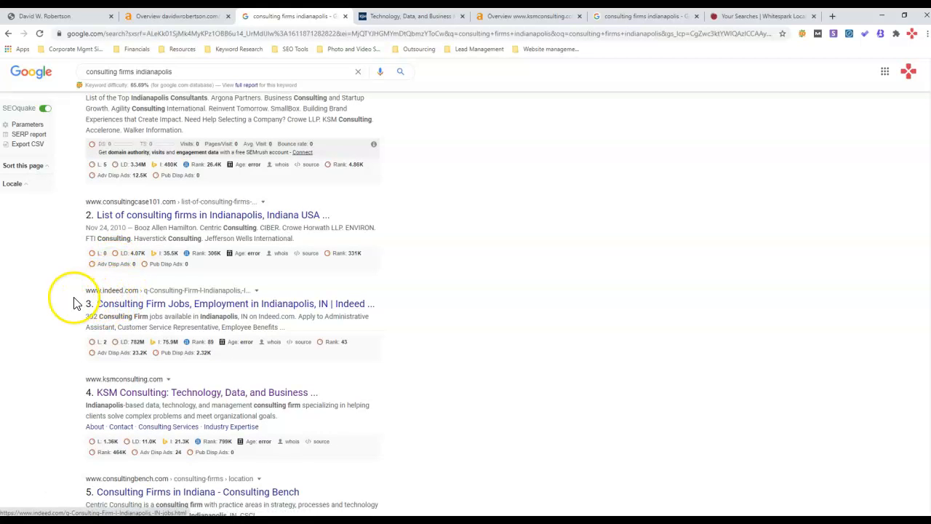
pyautogui.scroll(-2, 72, 294)
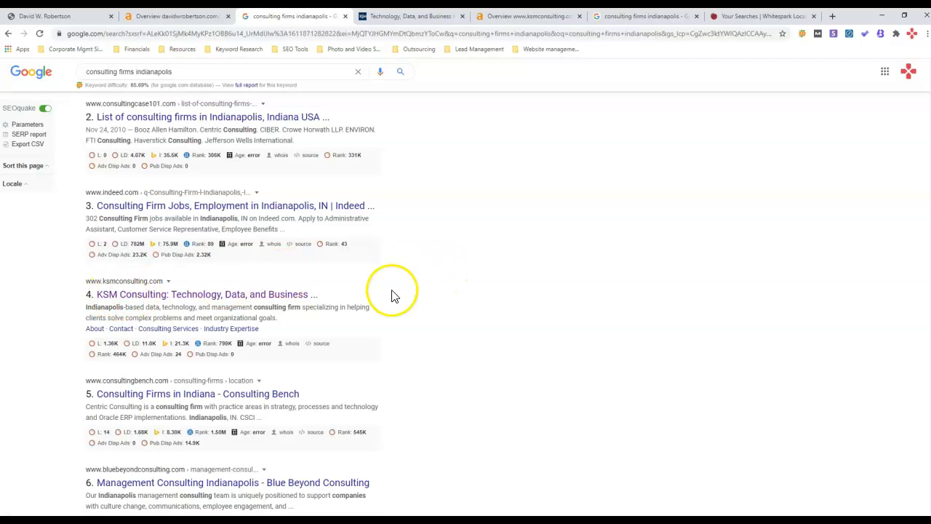
# - Decline cookies on the KSM Consulting website and examine its homepage, from the services and case studies to the blog and footer
pyautogui.click(430, 16)
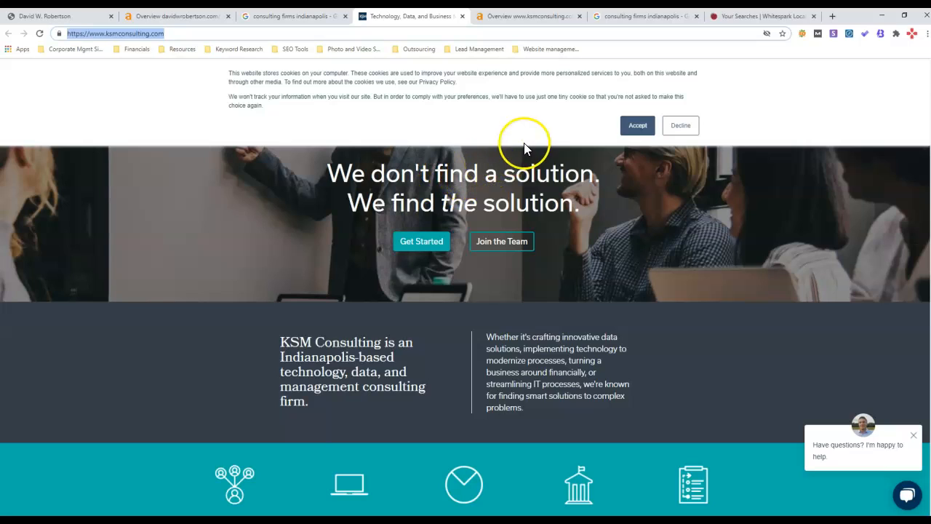
pyautogui.click(680, 127)
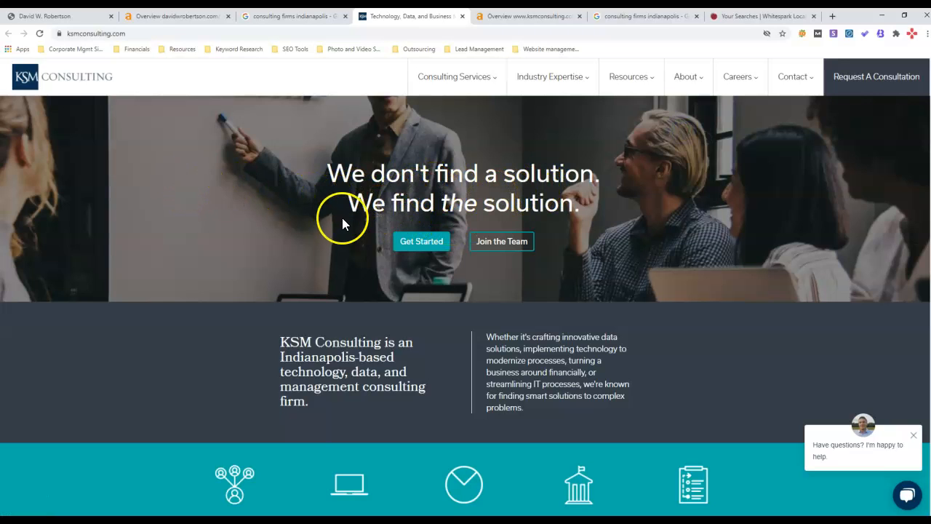
pyautogui.scroll(-3, 393, 168)
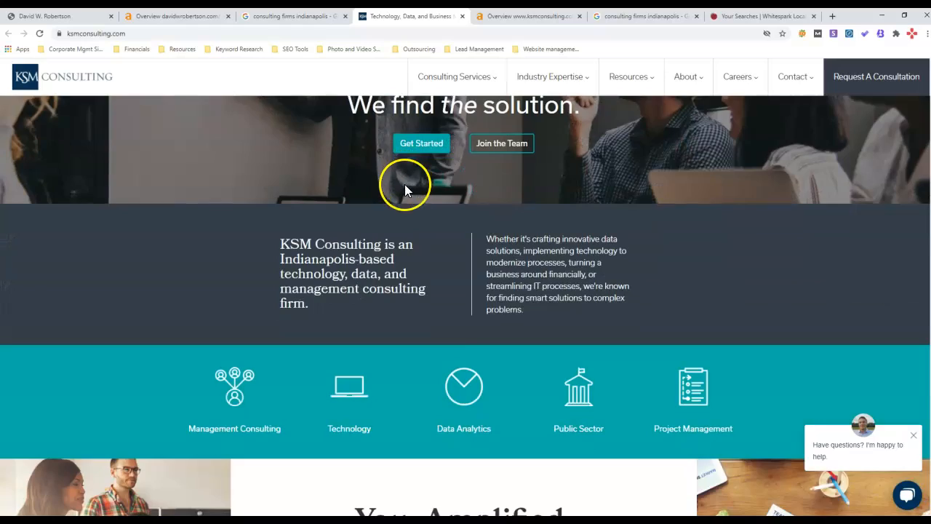
pyautogui.scroll(-5, 405, 211)
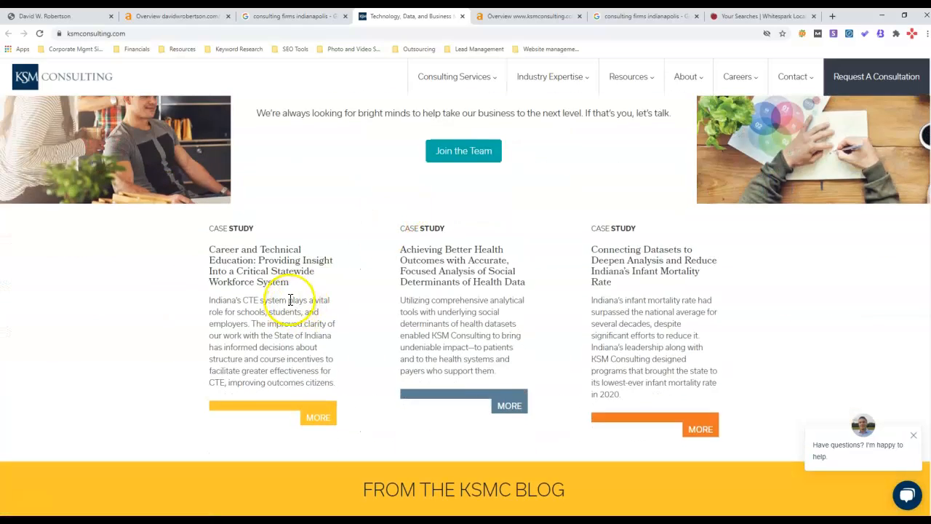
pyautogui.scroll(-6, 474, 288)
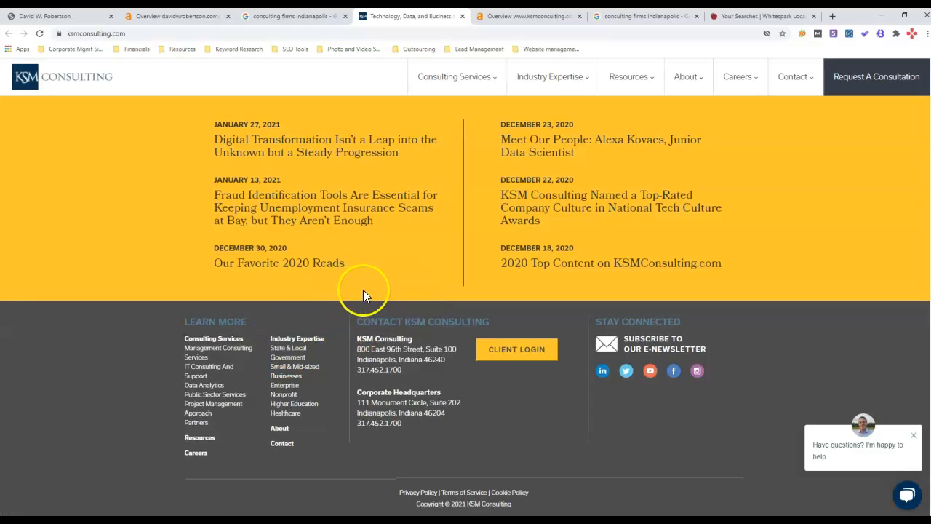
pyautogui.scroll(10, 431, 256)
pyautogui.scroll(6, 425, 266)
pyautogui.scroll(-6, 425, 262)
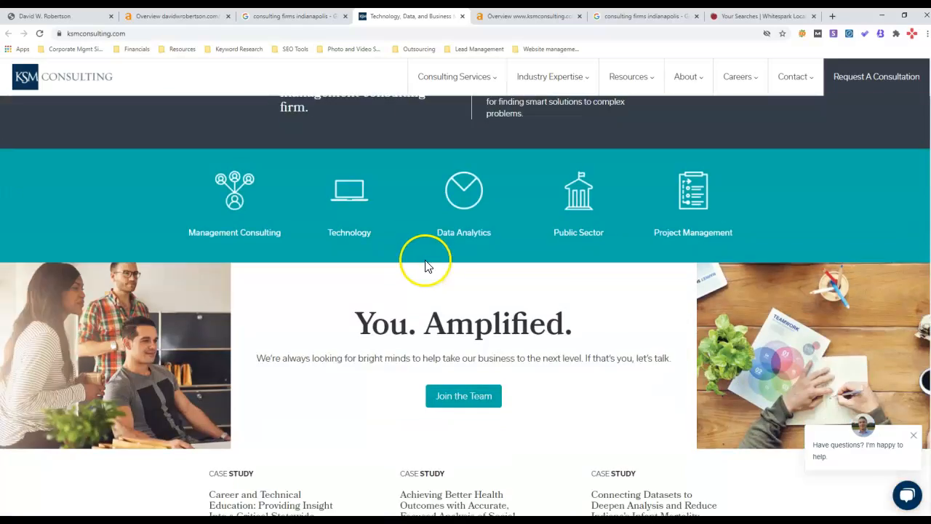
pyautogui.scroll(-9, 425, 263)
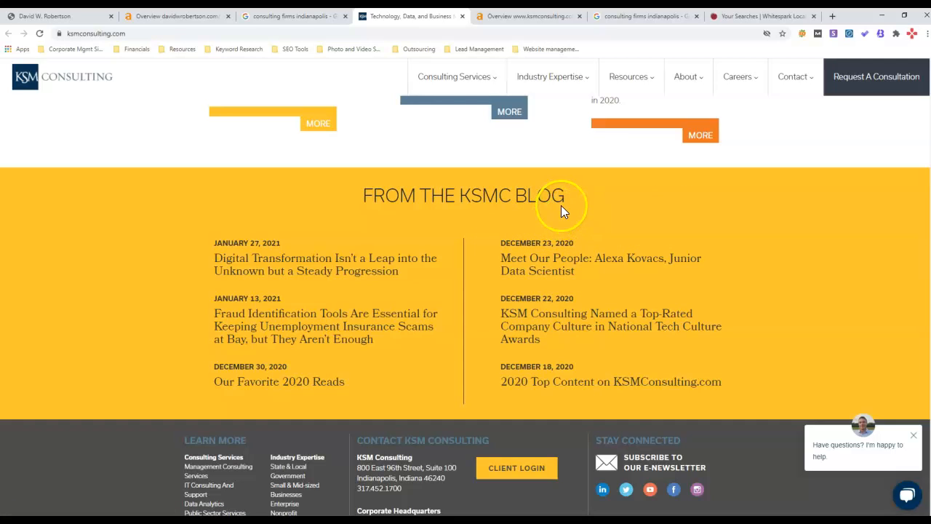
pyautogui.scroll(5, 567, 240)
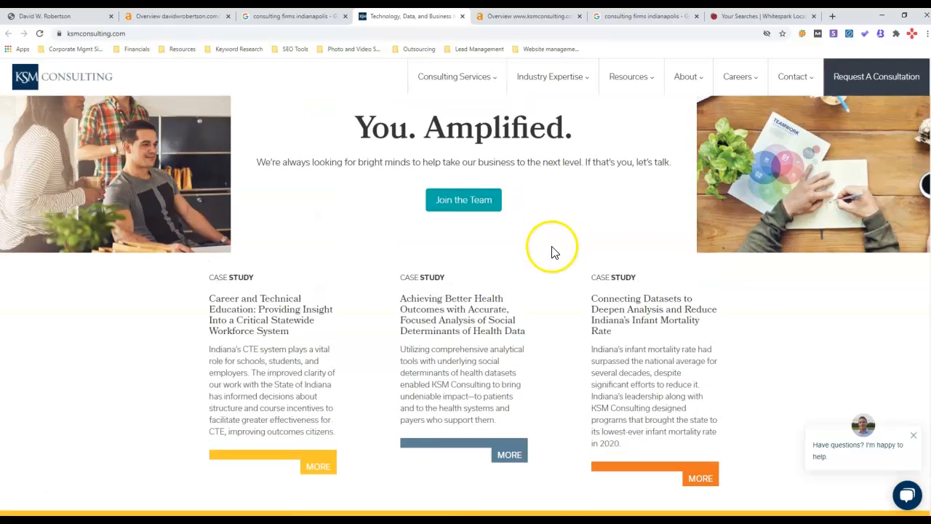
pyautogui.scroll(7, 552, 249)
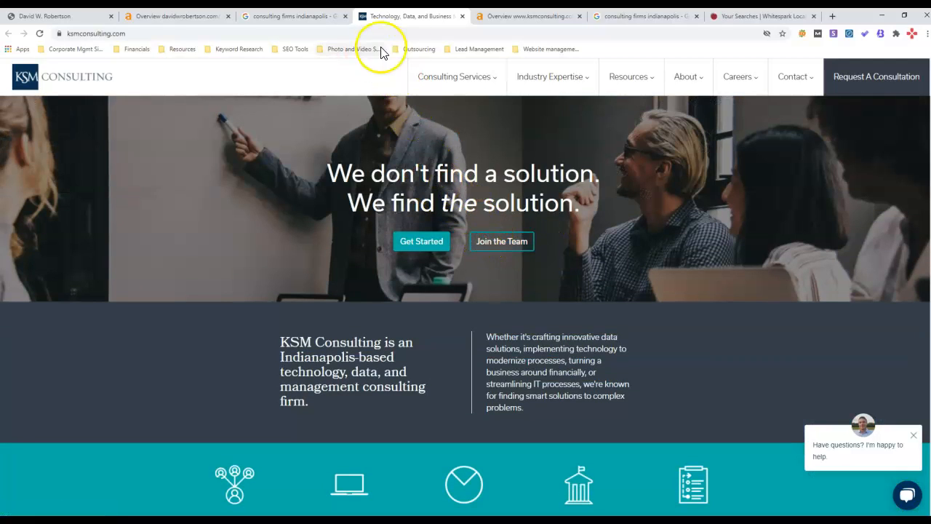
pyautogui.click(502, 18)
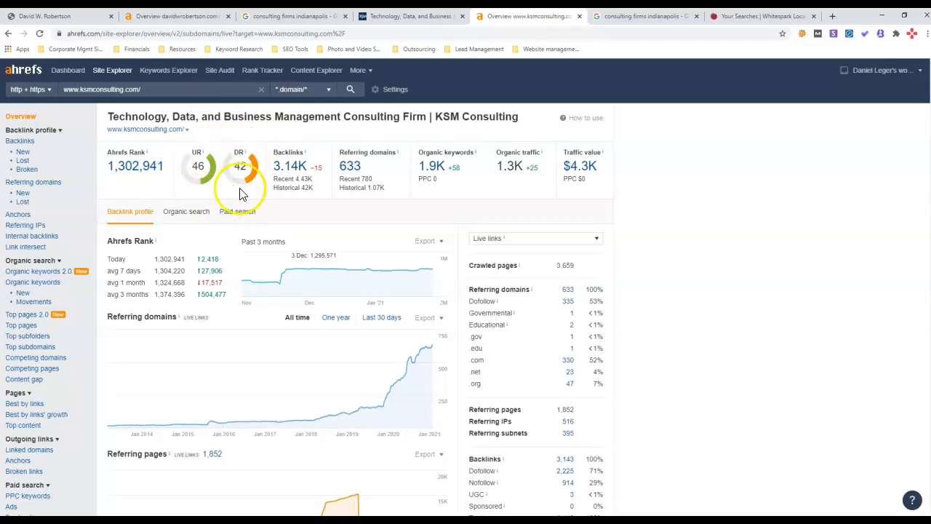
pyautogui.scroll(-2, 448, 235)
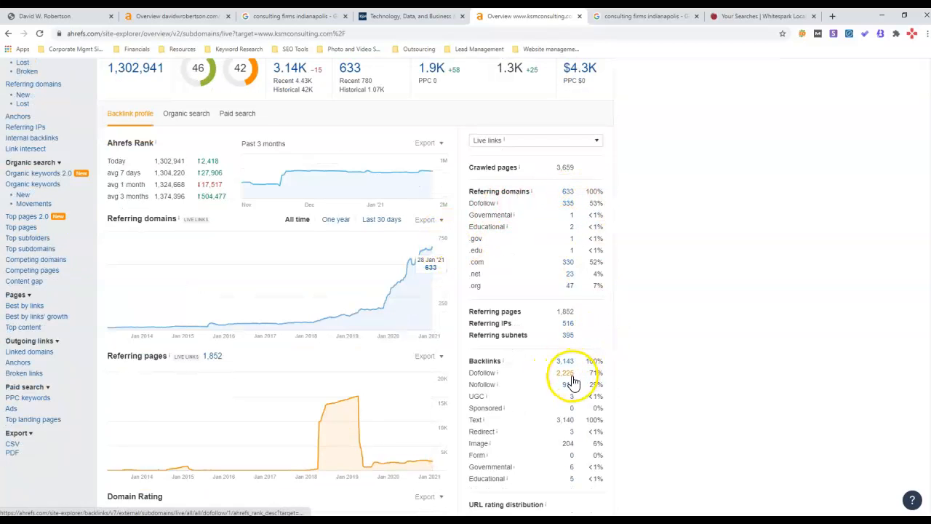
pyautogui.scroll(2, 574, 232)
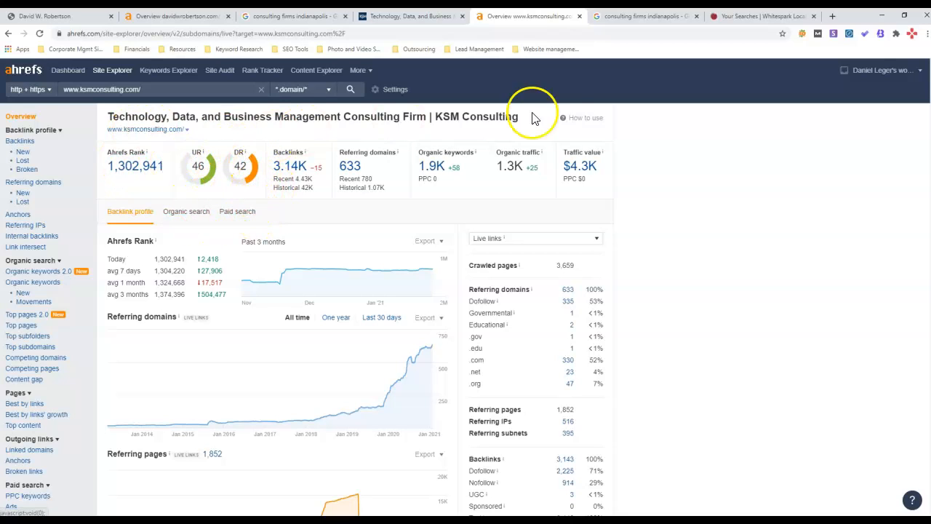
# - View CSCI Consulting's Google business listing and open the saved searches in Whitespark's Local Citation Finder
pyautogui.click(626, 21)
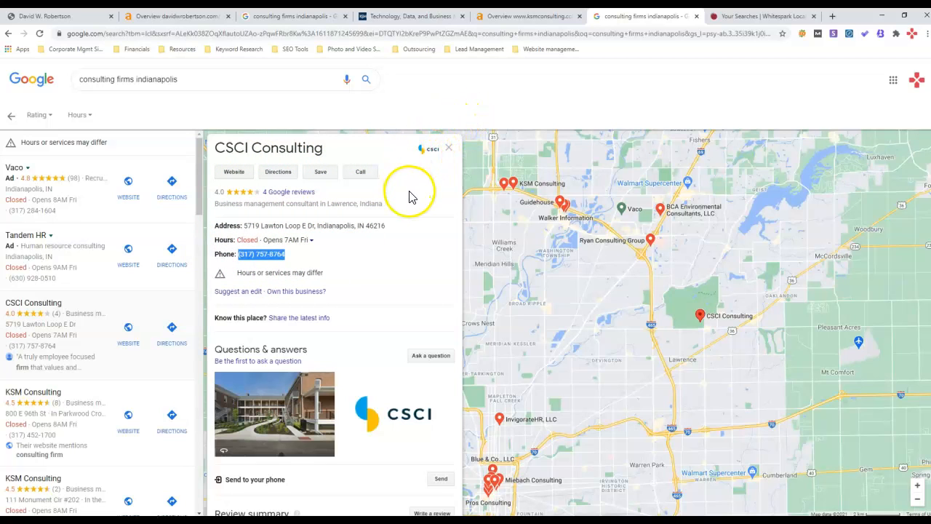
pyautogui.click(767, 20)
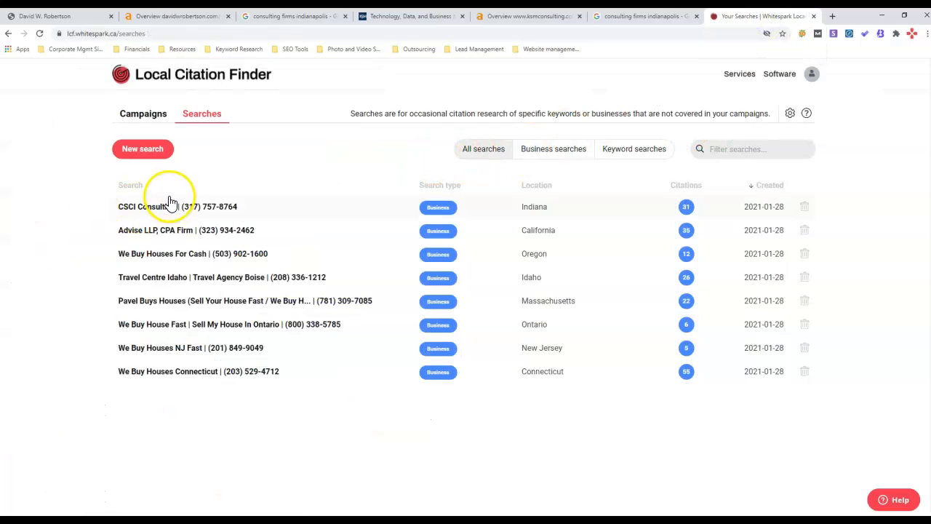